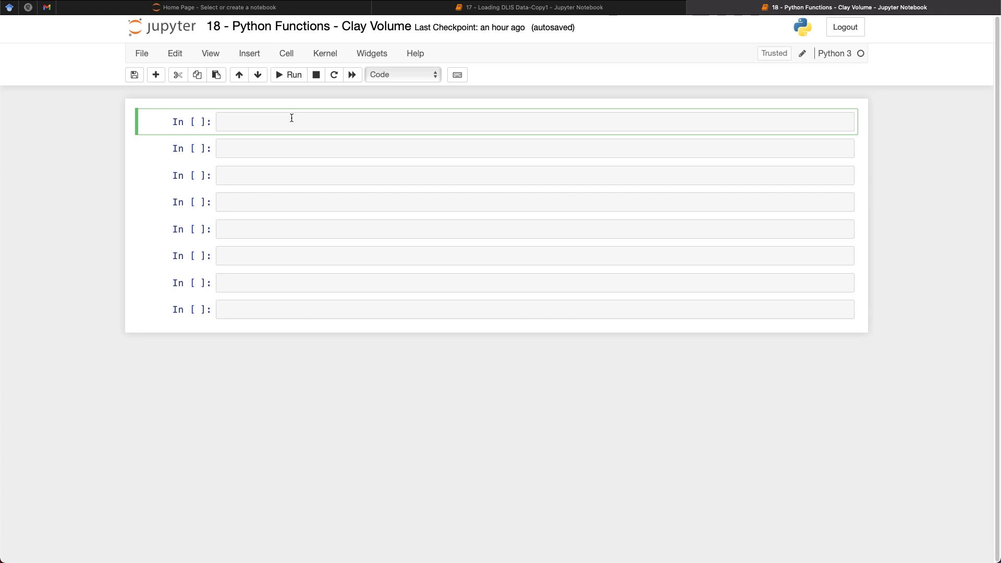
type("gr_clea")
type("n = ")
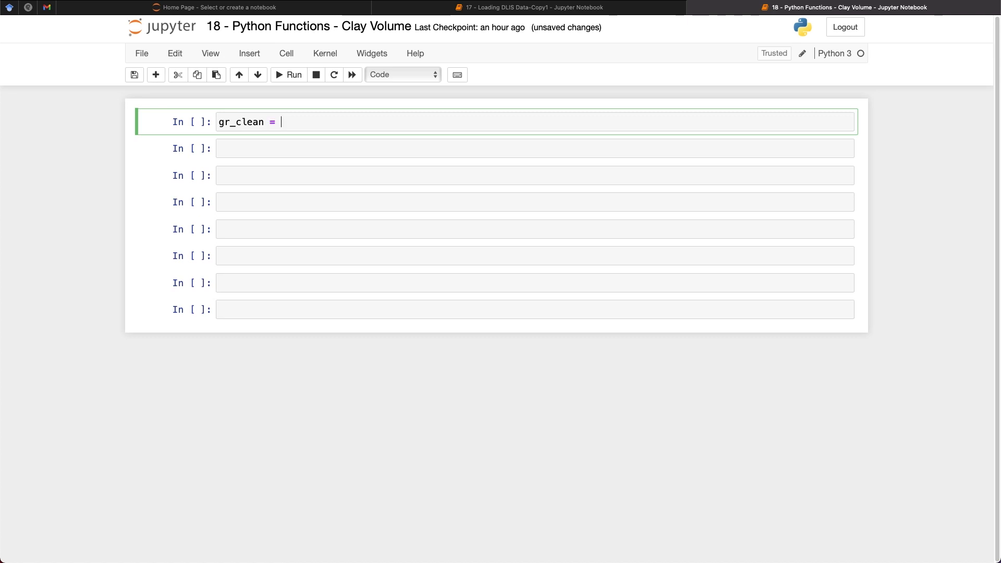
type("10")
- Define gr_clean 10, gr_max 100, gr_value 50, compute igr and run it to get 0.4444444444444444
key("Return")
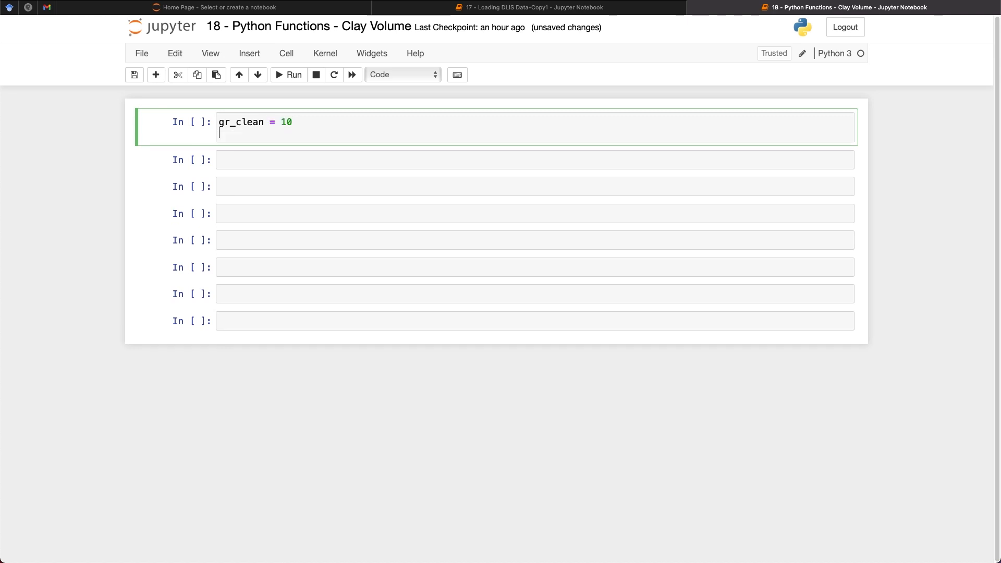
type("gr_max = ")
type("100")
key("Return")
type("g")
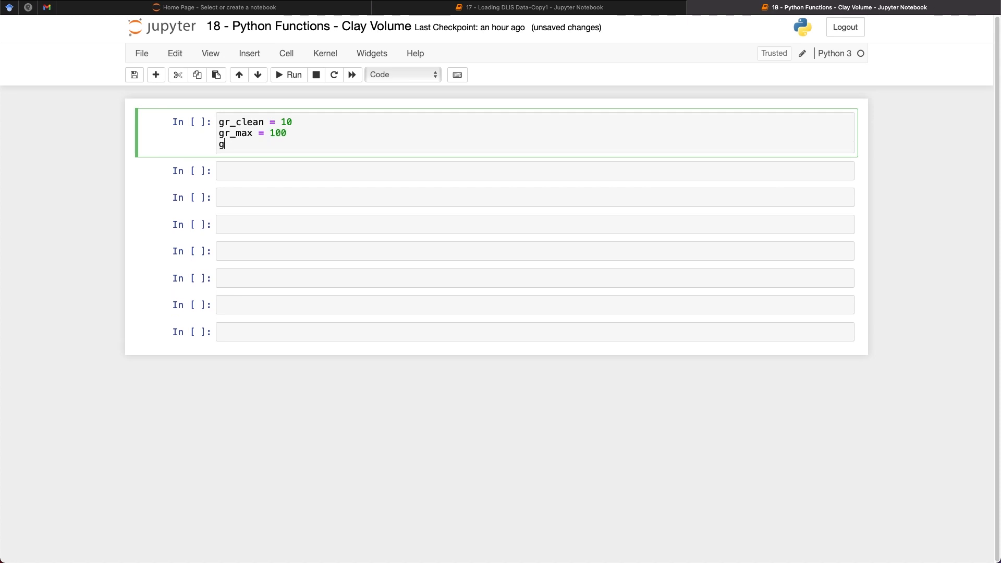
type("r_value ")
type("= ")
type("50")
key("Return")
key("Return")
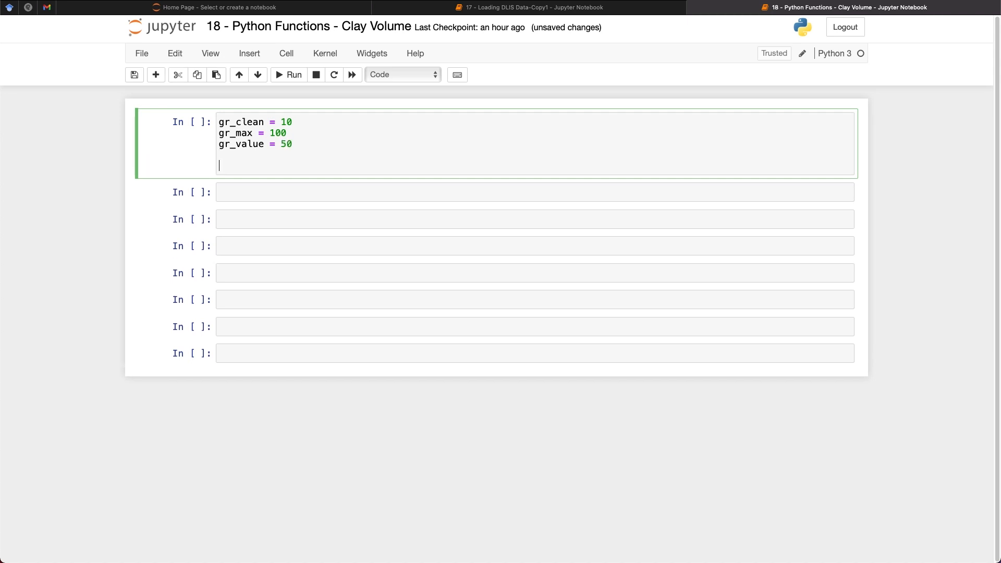
type("igr = ")
type("(gr_")
type("value - gr")
type("_clean) ")
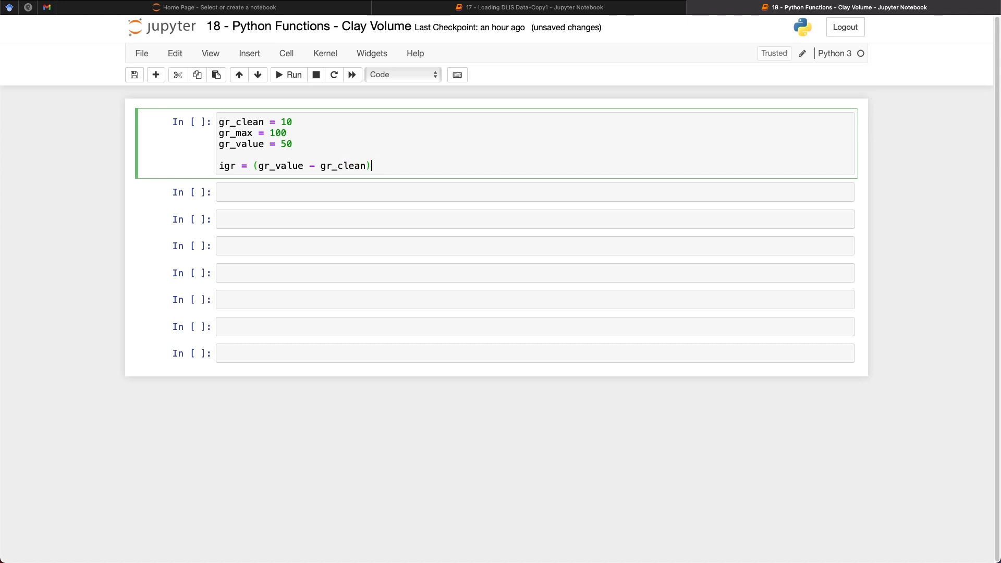
type("/ ")
type("(")
type("gr_max-")
type("gr_clean")
key("End")
key("Return")
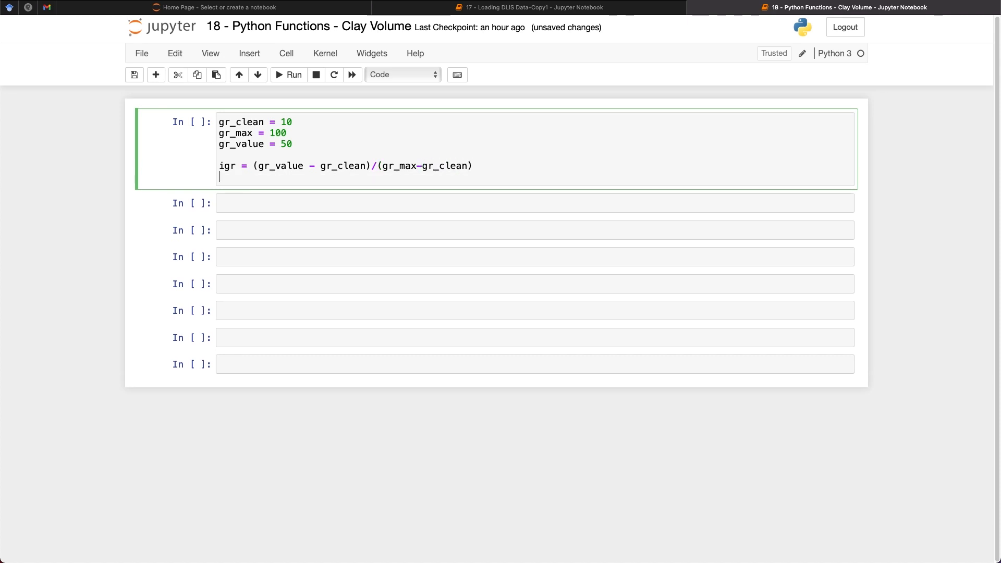
type("igr")
key("shift+Return")
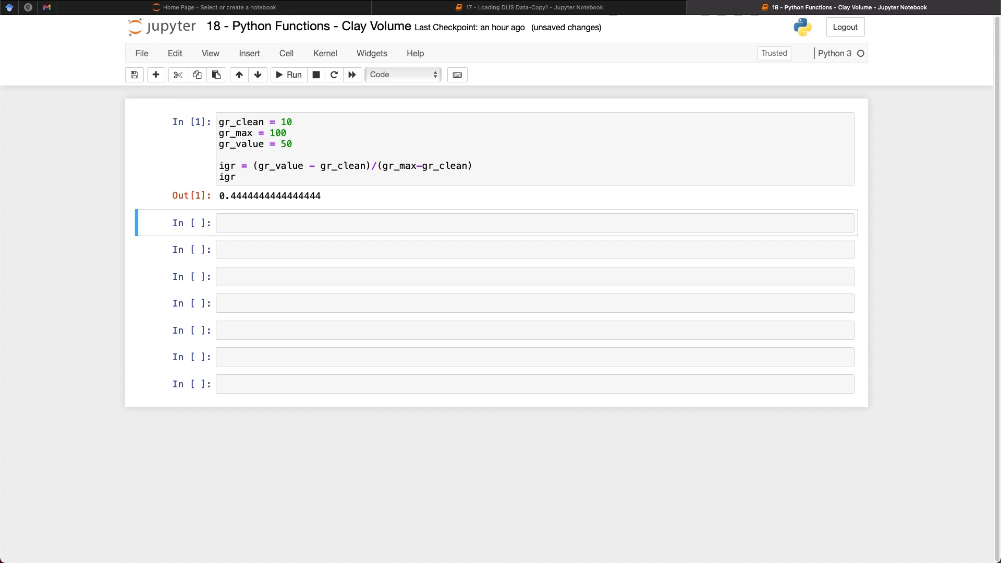
- Change gr_value to 60 and rerun the calculation
left_click(342, 141)
double_click(287, 144)
type("6")
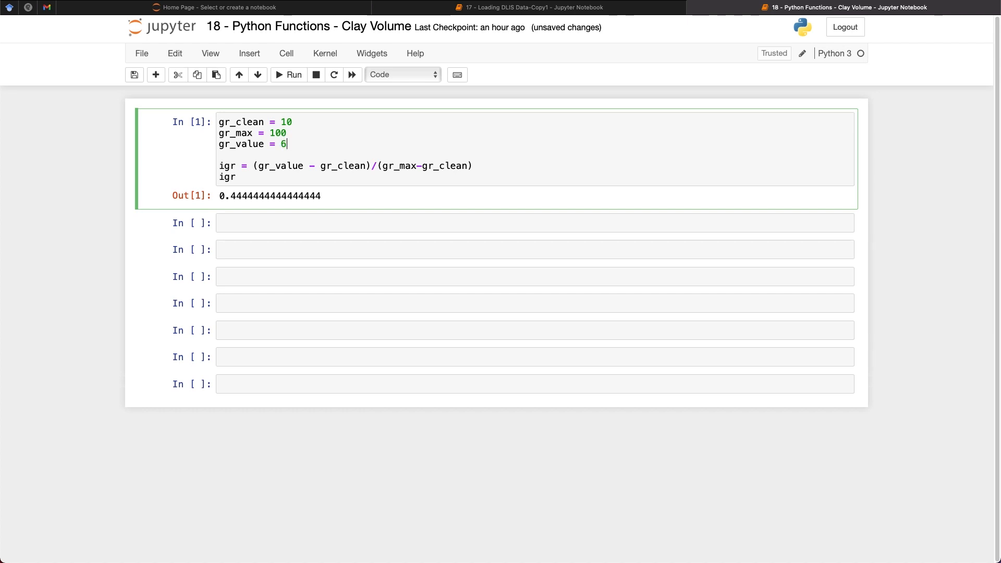
type("0")
key("shift+Return")
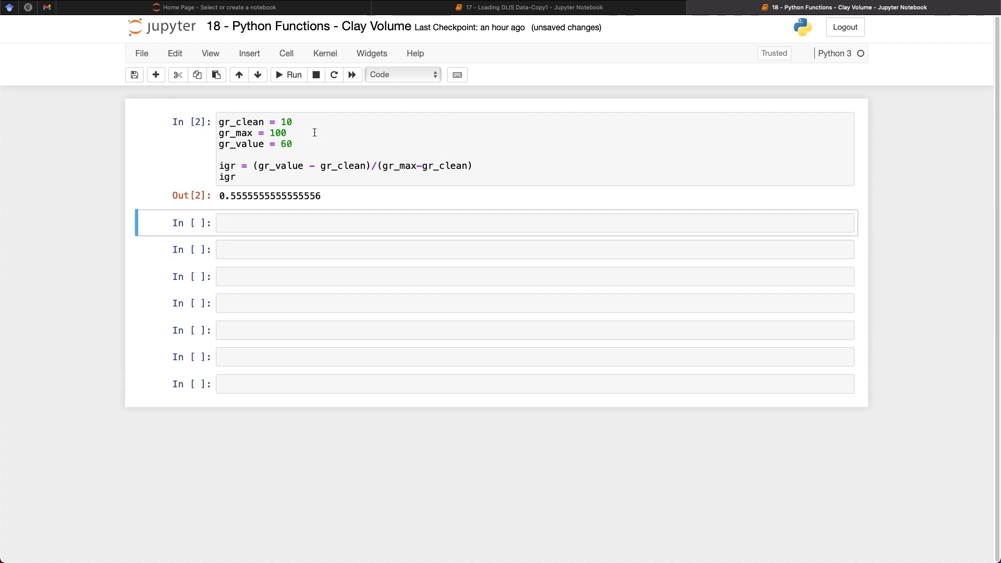
- Change gr_value to 70 and rerun, giving 0.6666666666666666
left_click(300, 144)
double_click(286, 143)
type("7")
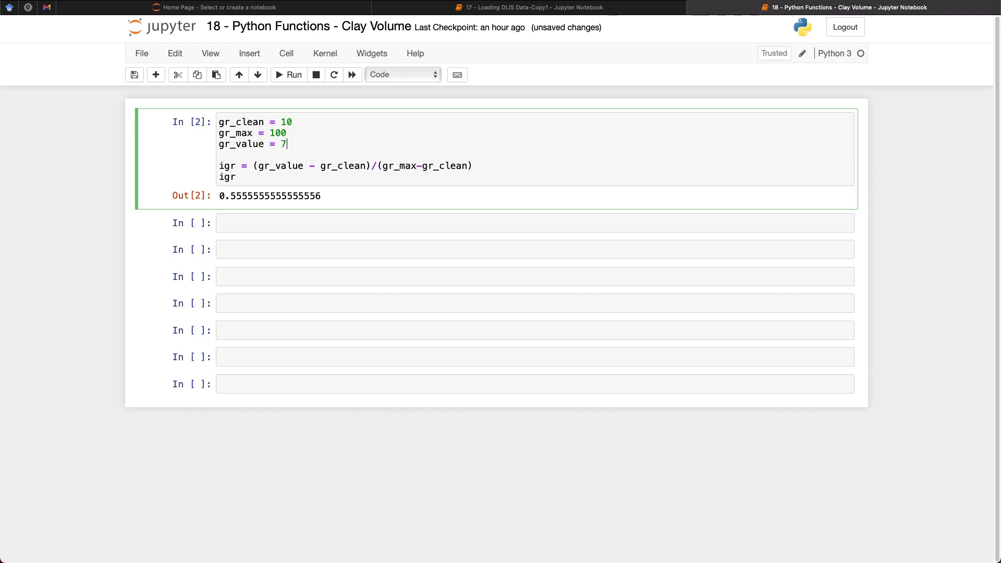
type("0")
key("shift+Return")
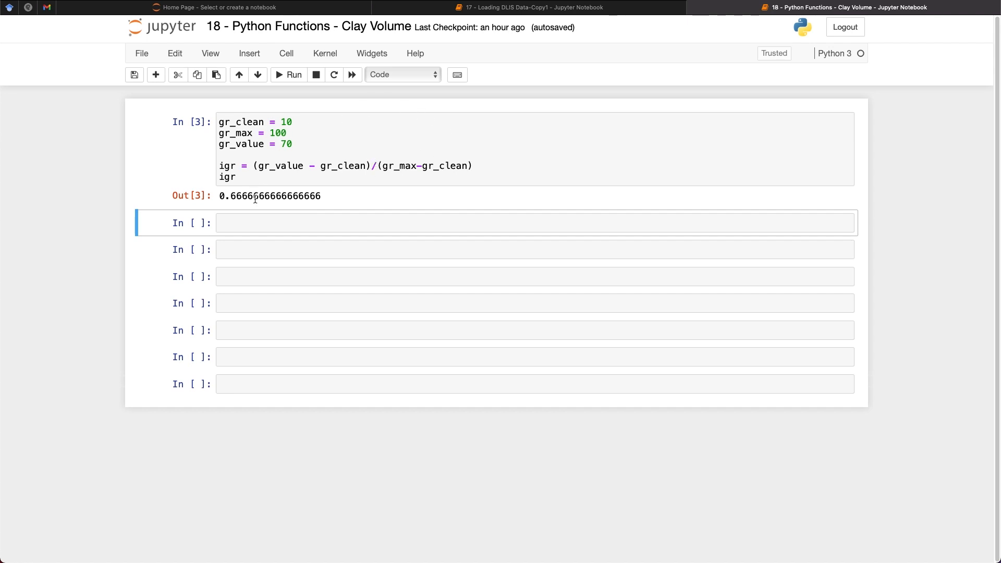
left_click(254, 219)
type("def")
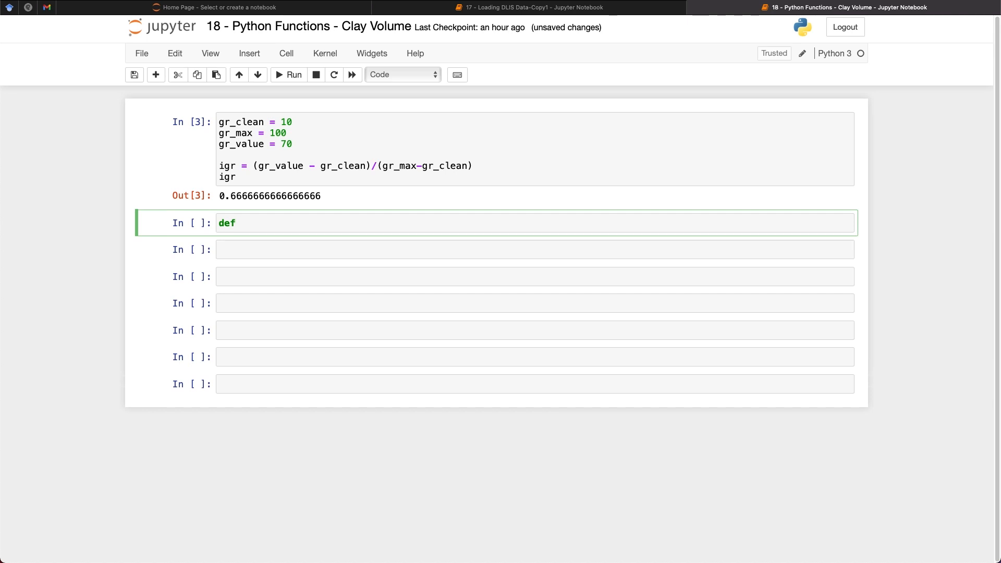
type(" igr")
type("(")
type("gr_")
type("clean")
type(", gr_")
type("max, gr")
type("_value):")
- Define igr(gr_clean, gr_max, gr_value) returning the pasted ratio formula and run it
key("Return")
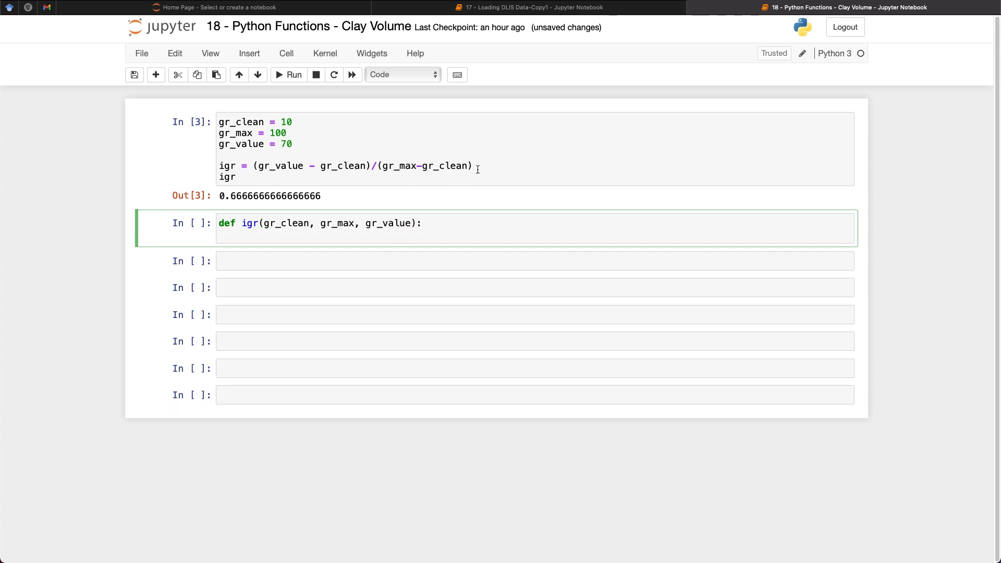
left_click_drag(473, 166, 254, 165)
key("ctrl+c")
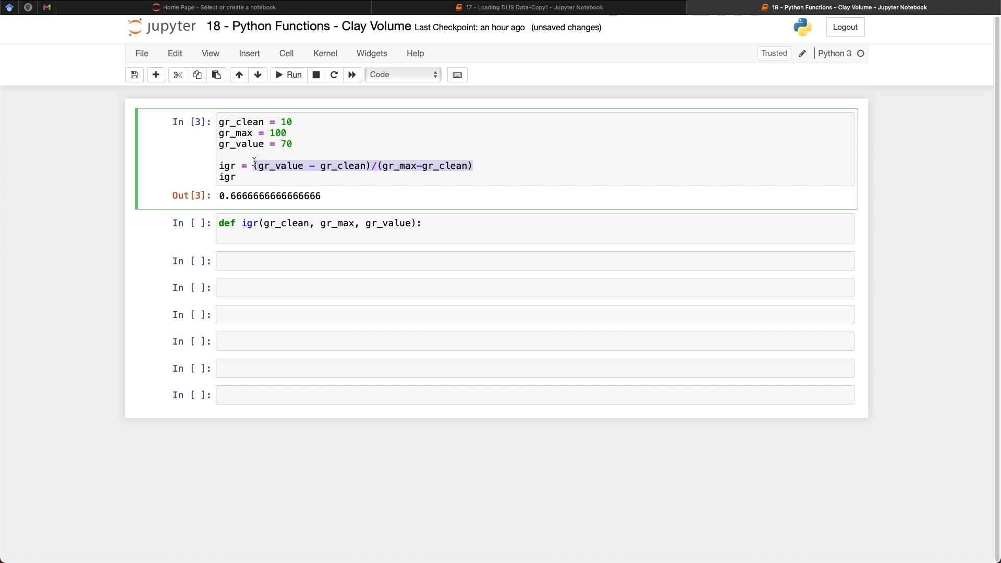
left_click(308, 239)
type("return")
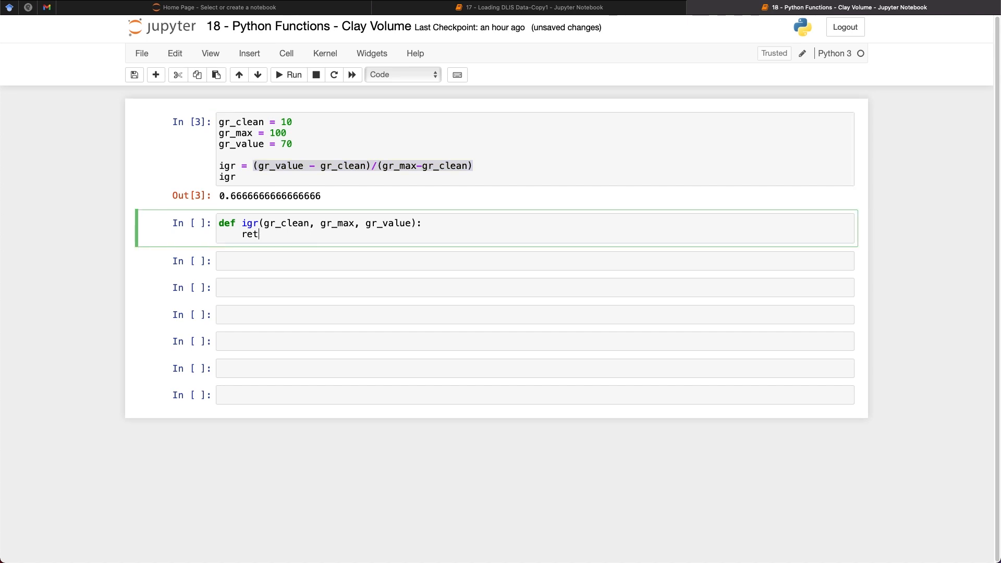
key("ctrl+v")
key("shift+Return")
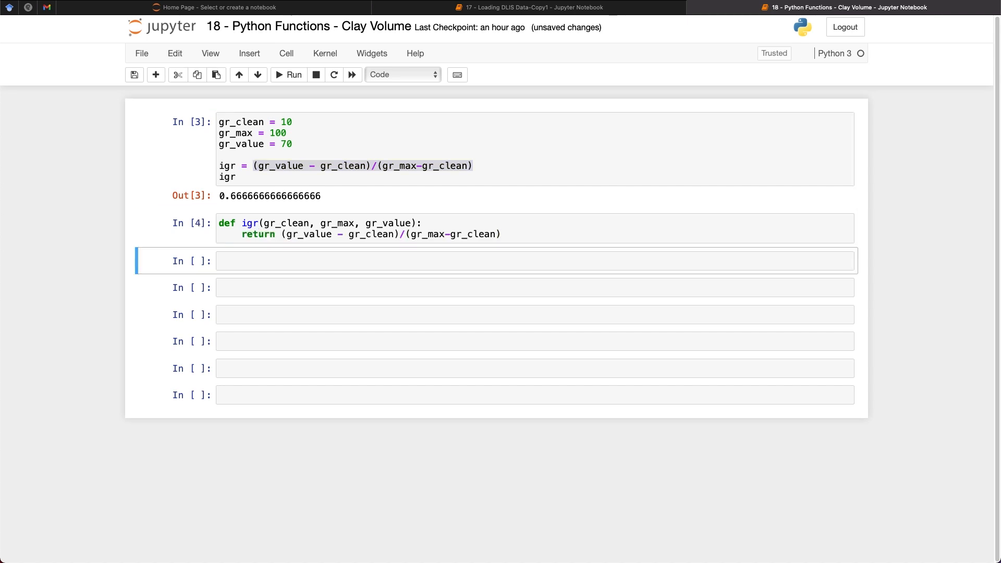
- Test igr(10, 100, 70) and igr(20, 150, 30), getting 0.6667 and 0.07692307692307693
left_click(286, 266)
type("igr()")
type("10, ")
type("100, ")
type("70")
key("shift+Return")
left_click(279, 306)
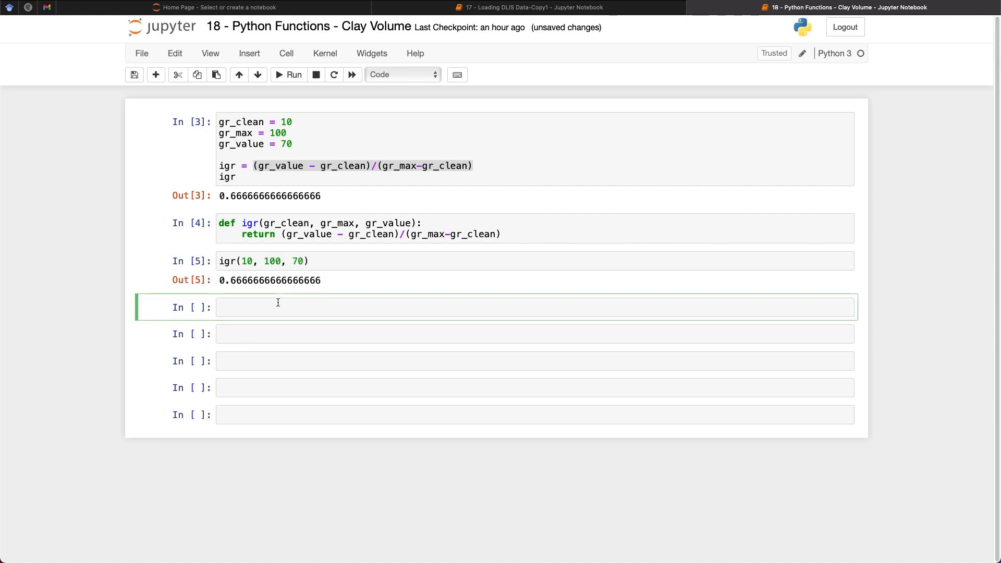
type("igr()")
type("20, ")
type("150, ")
type("30")
key("shift+Return")
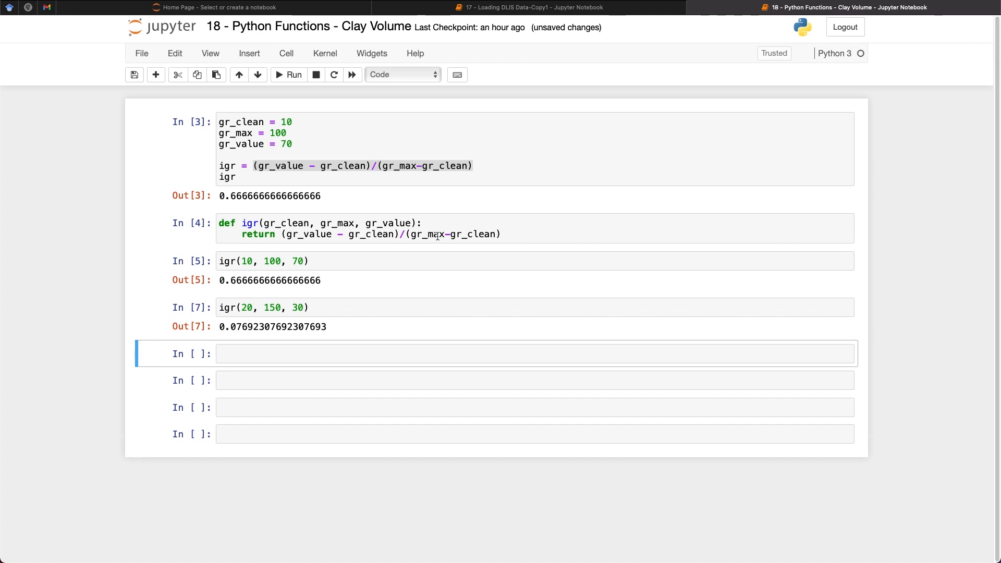
left_click_drag(446, 233, 413, 234)
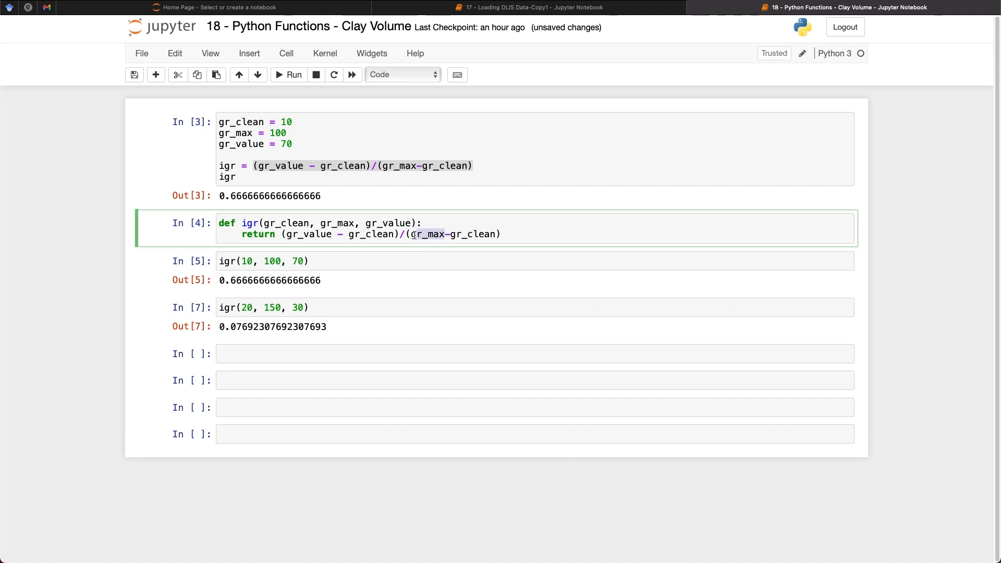
left_click(483, 235)
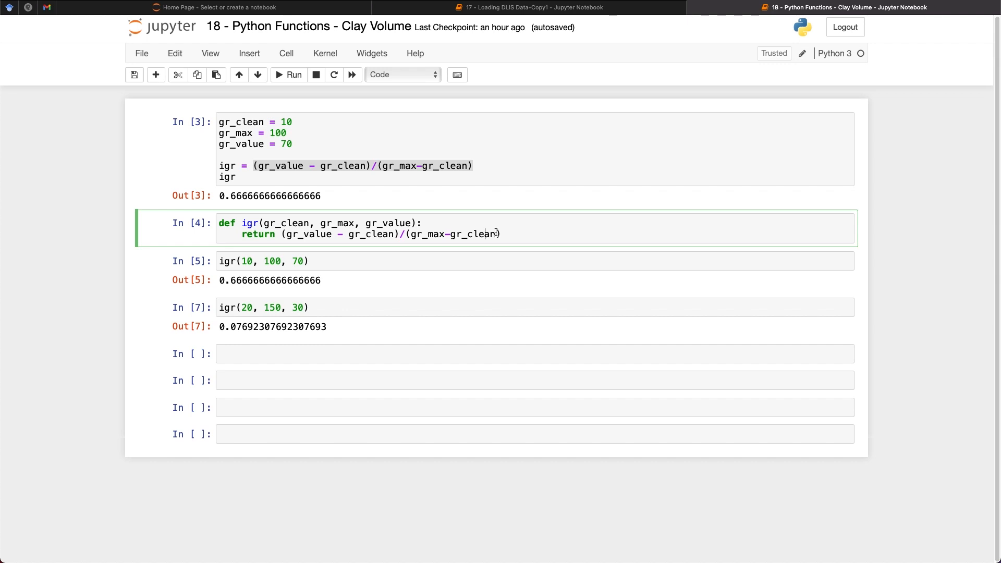
- Add csr=1 parameter, multiply the parenthesised ratio by csr, and rerun with igr(10, 100, 70)
left_click(412, 223)
type(", csr")
type("=")
type("1")
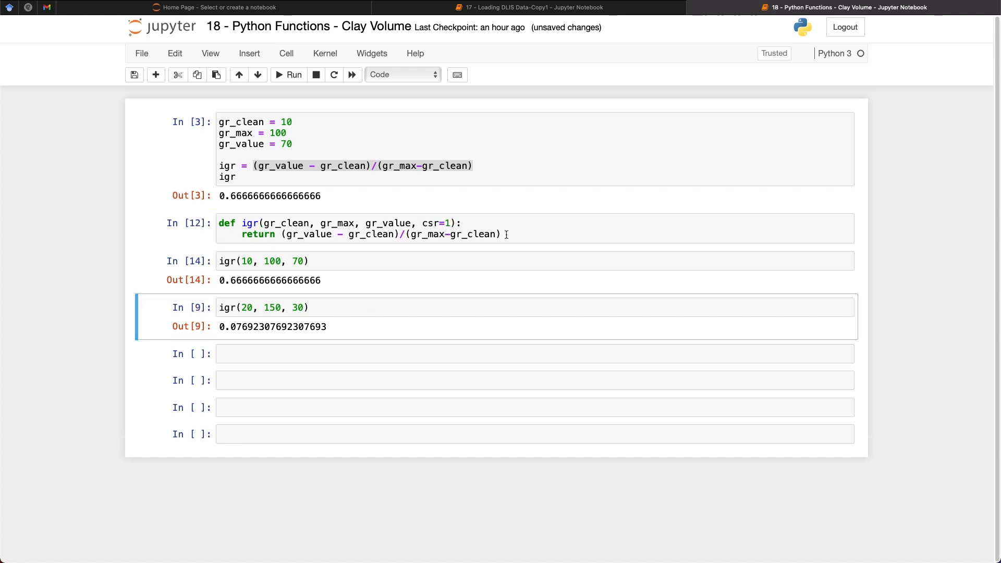
left_click(507, 233)
type("*cs")
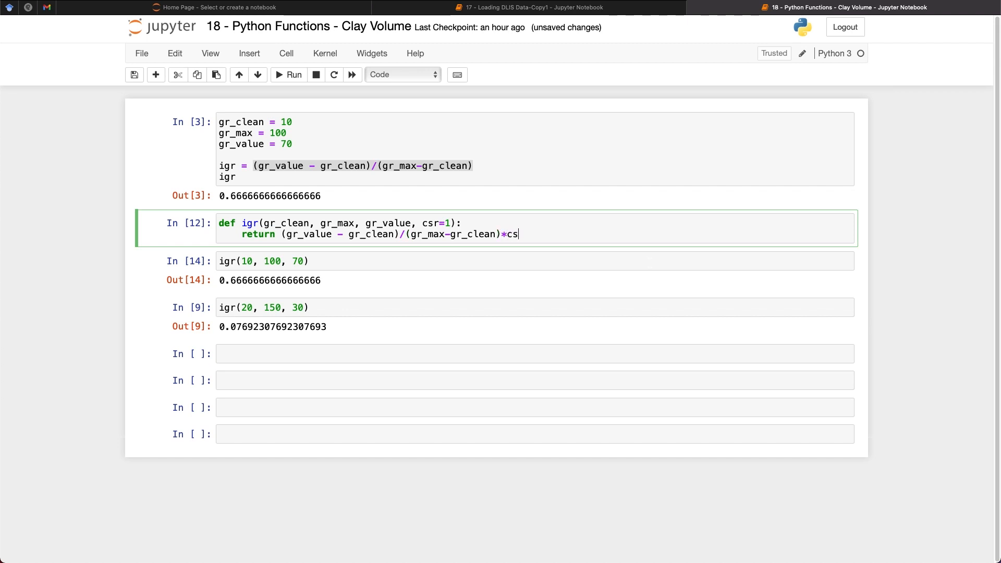
type("r")
key("Left")
key("Left")
key("Left")
type(")")
left_click(282, 234)
type("(")
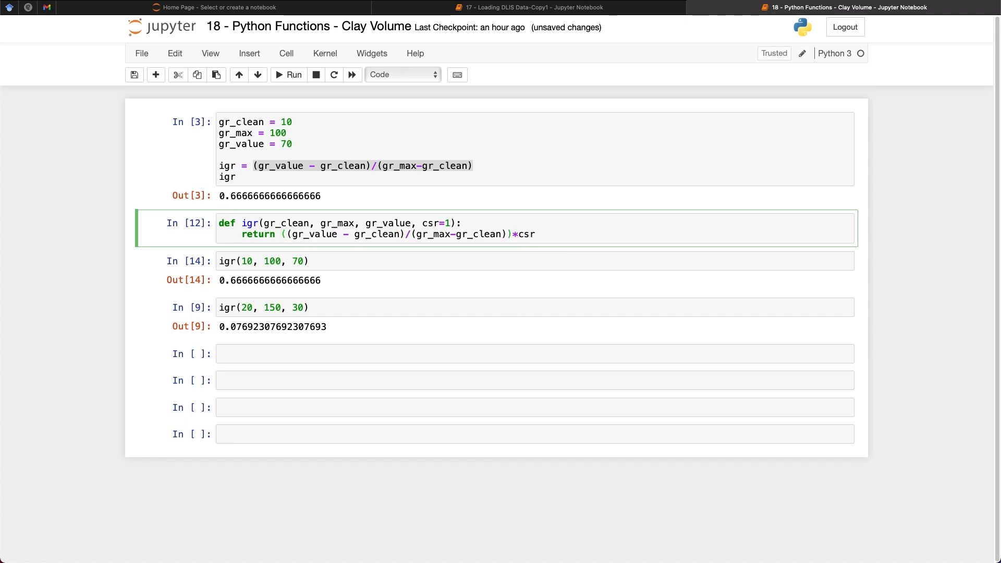
key("shift+Return")
key("shift+Return")
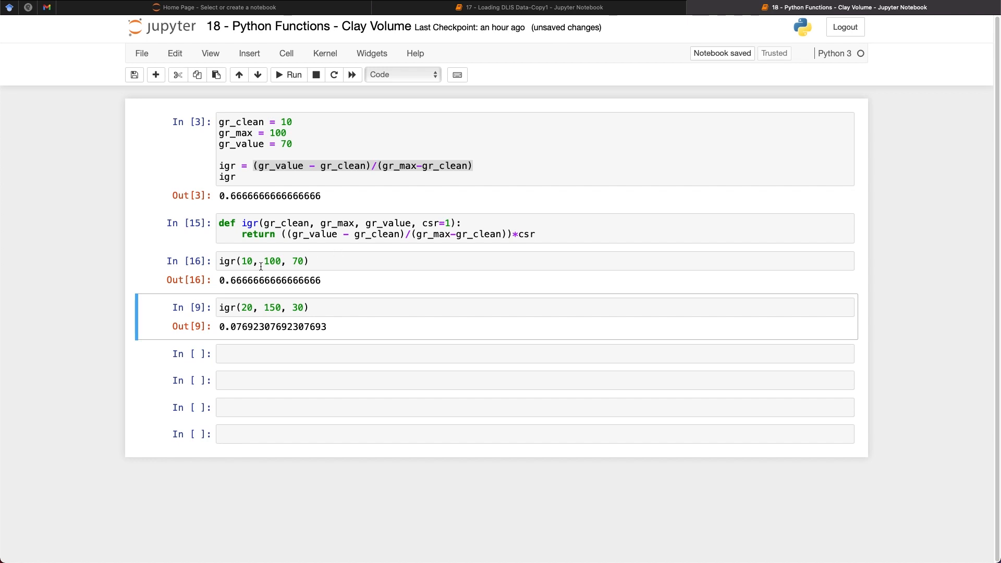
- Run igr(10, 100, 70, csr=0.5), returning 0.3333333333333333
left_click(306, 261)
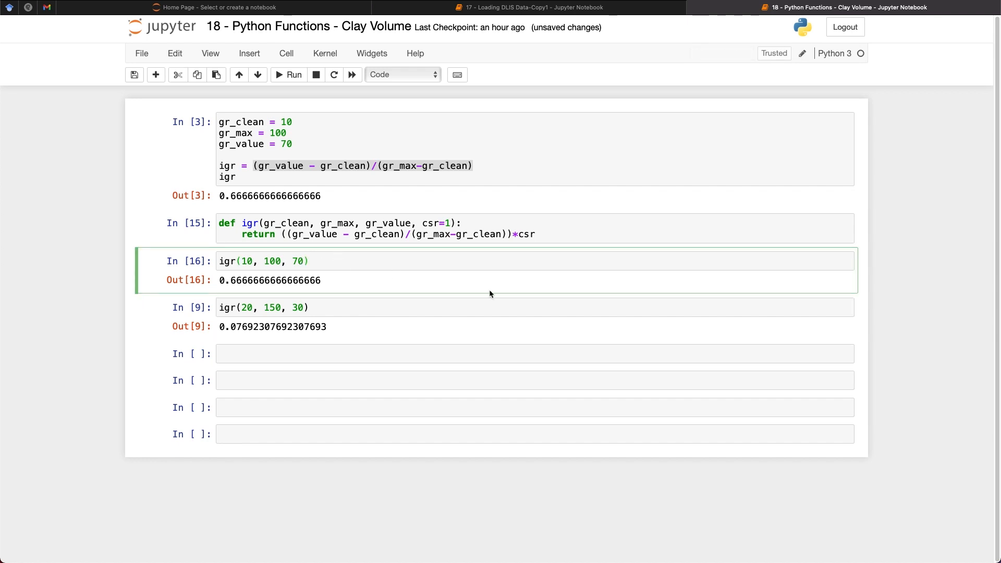
type(", csr=0.5")
key("shift+Return")
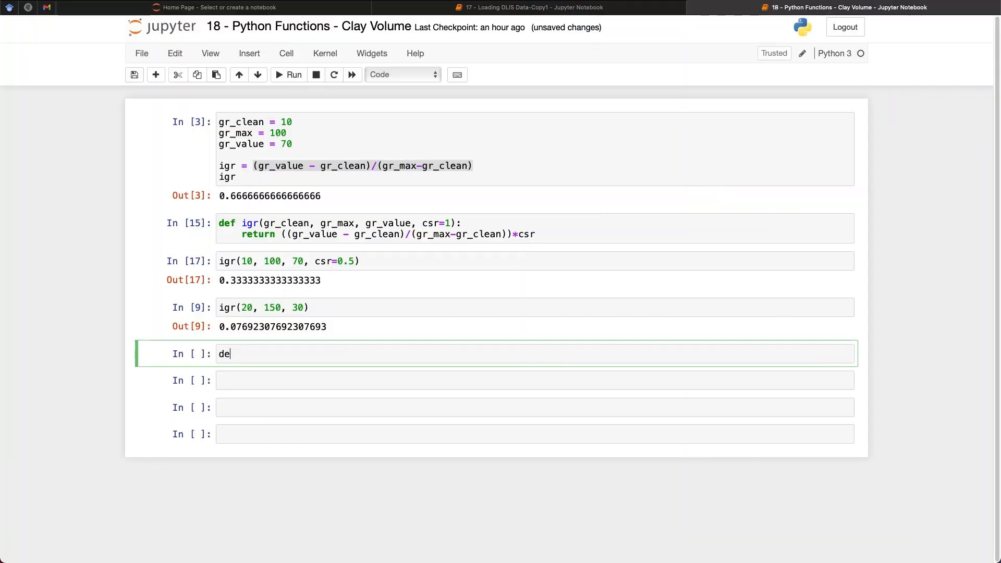
key("BackSpace")
key("BackSpace")
type("def ig")
type("r(gr")
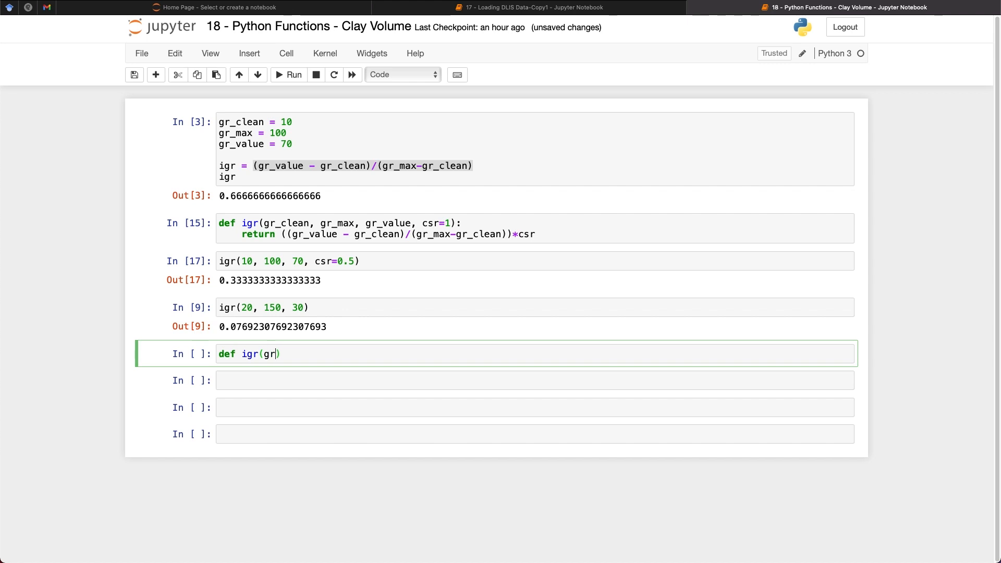
type("_clean, g")
type("r_max, ")
type("gr_valu")
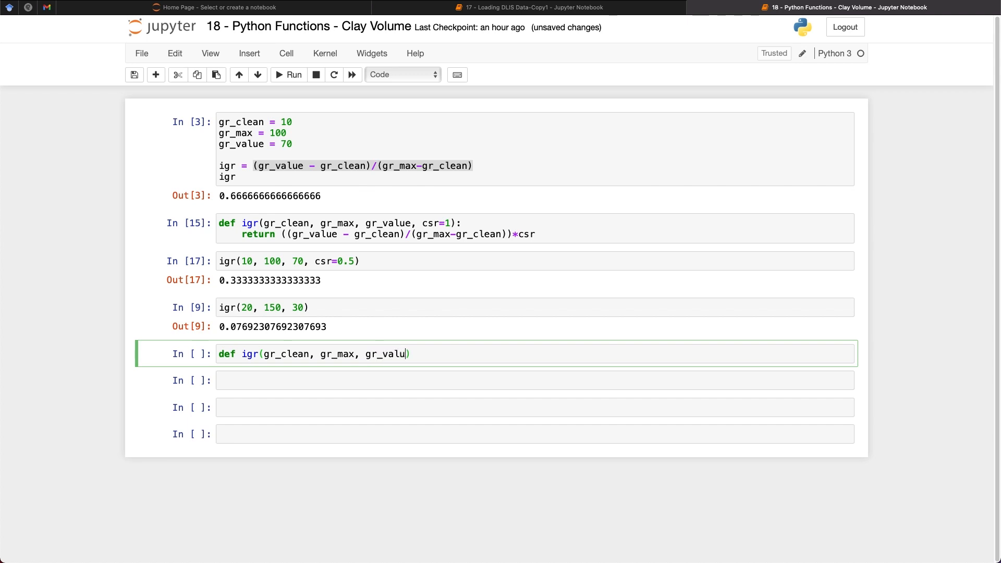
type("e, csr")
type("=1")
type("):")
- Write the header def igr(gr_clean, gr_max, gr_value, csr=1, method='linear'):
key("Return")
left_click(455, 353)
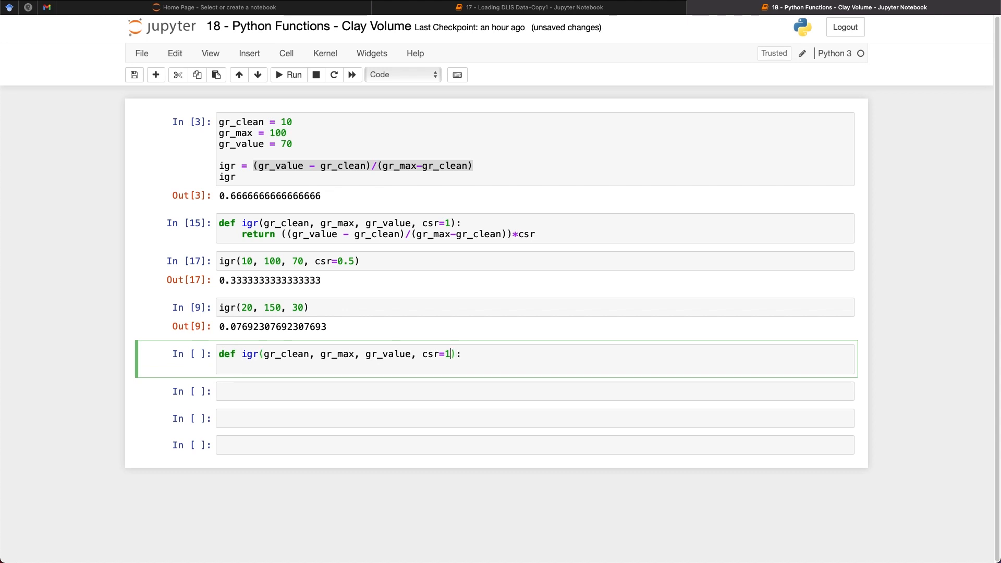
type(", ")
type("method =")
type("'linear'")
key("Return")
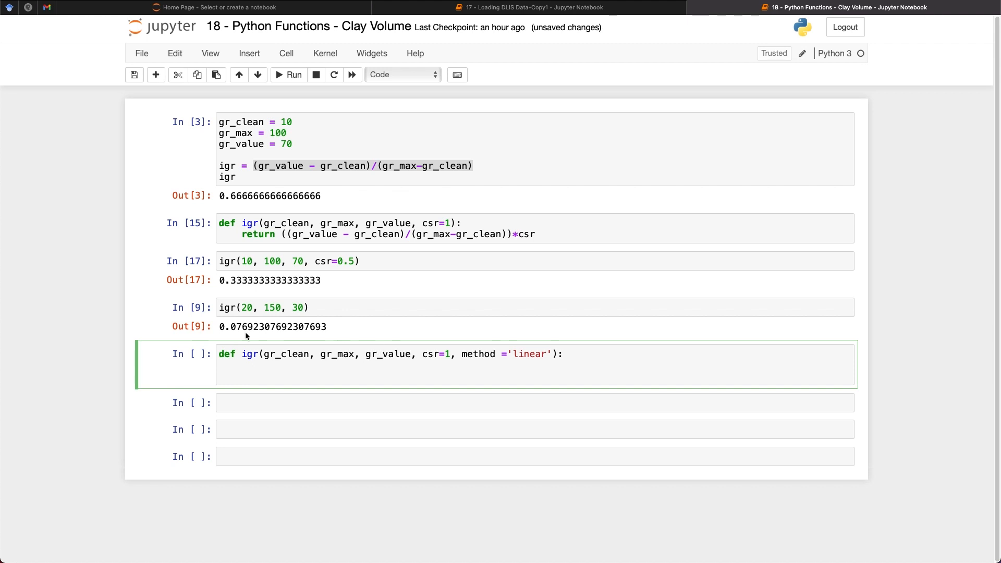
key("Return")
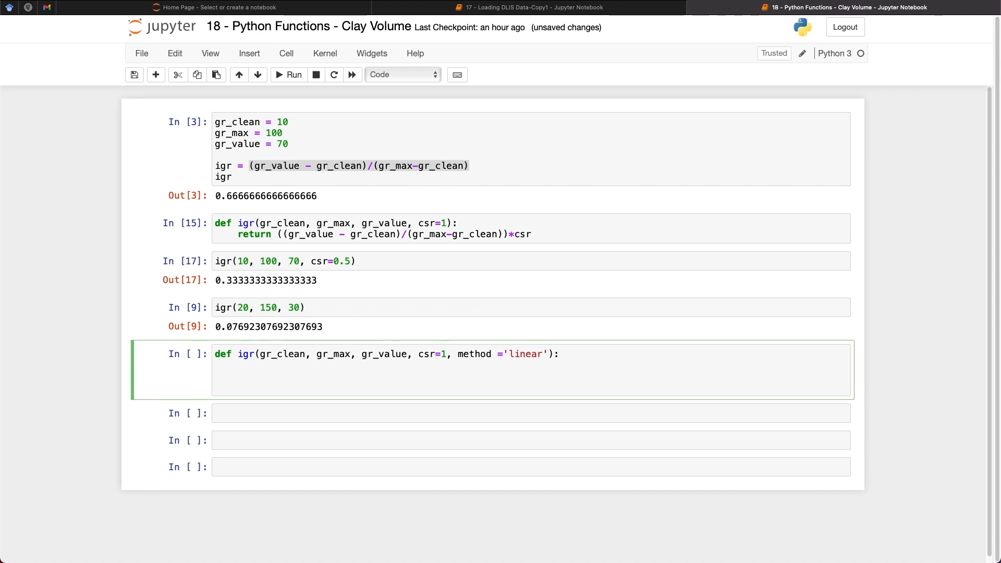
type("if ")
type("method==")
type("'linear':")
- Add the linear branch computing igr from the pasted ratio formula and returning it
key("Return")
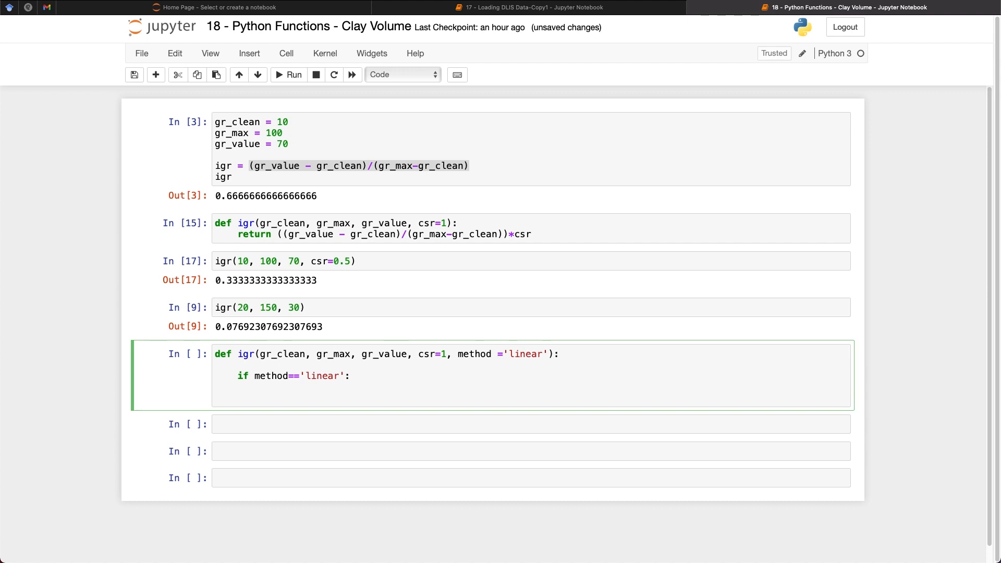
type("return")
left_click_drag(504, 234, 283, 234)
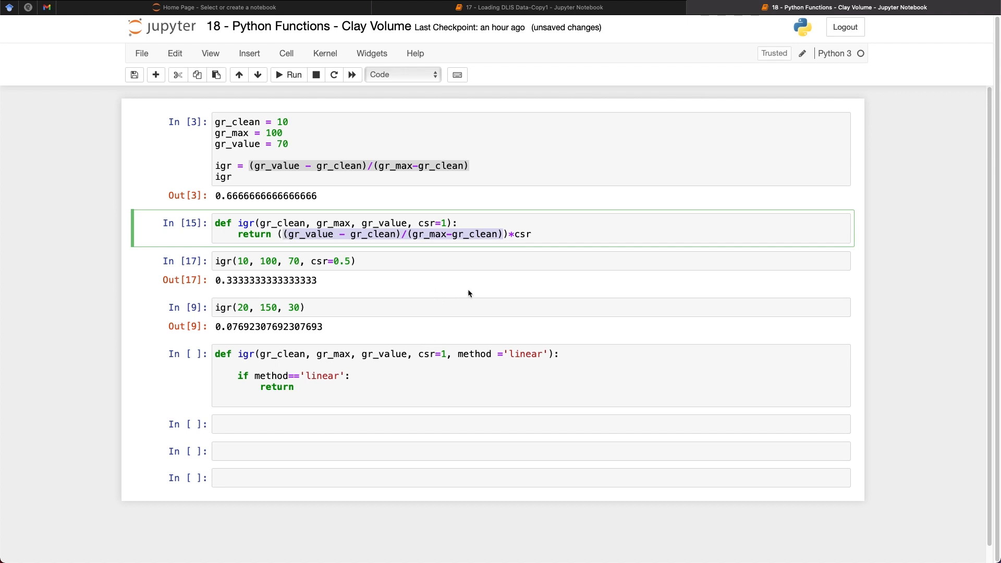
key("ctrl+c")
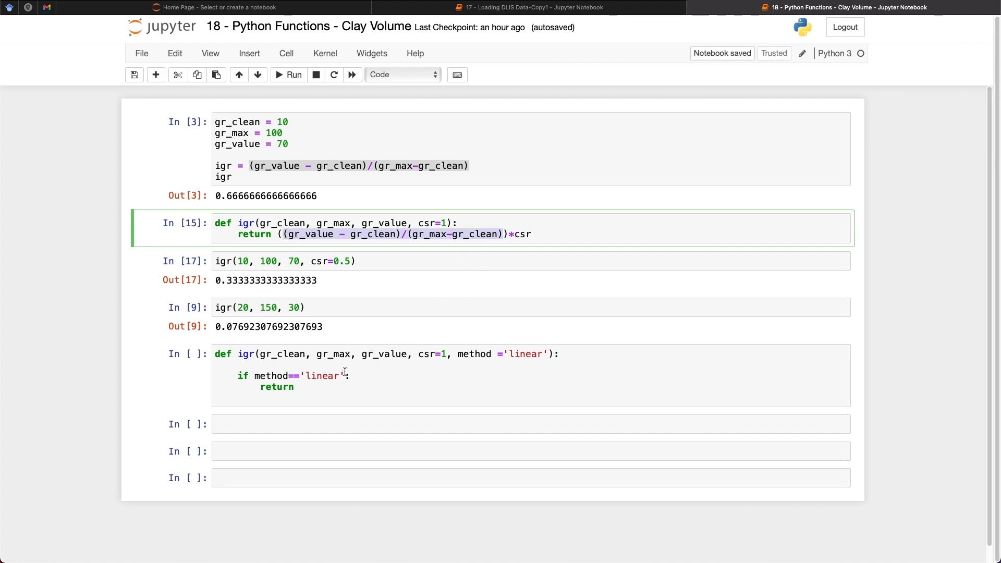
left_click(348, 364)
type("igr")
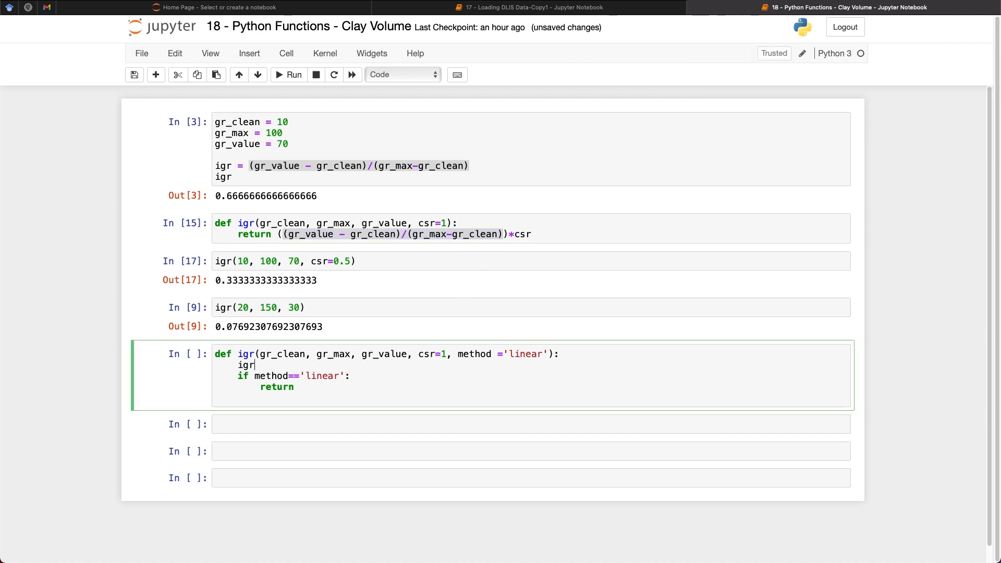
type(" =")
key("ctrl+v")
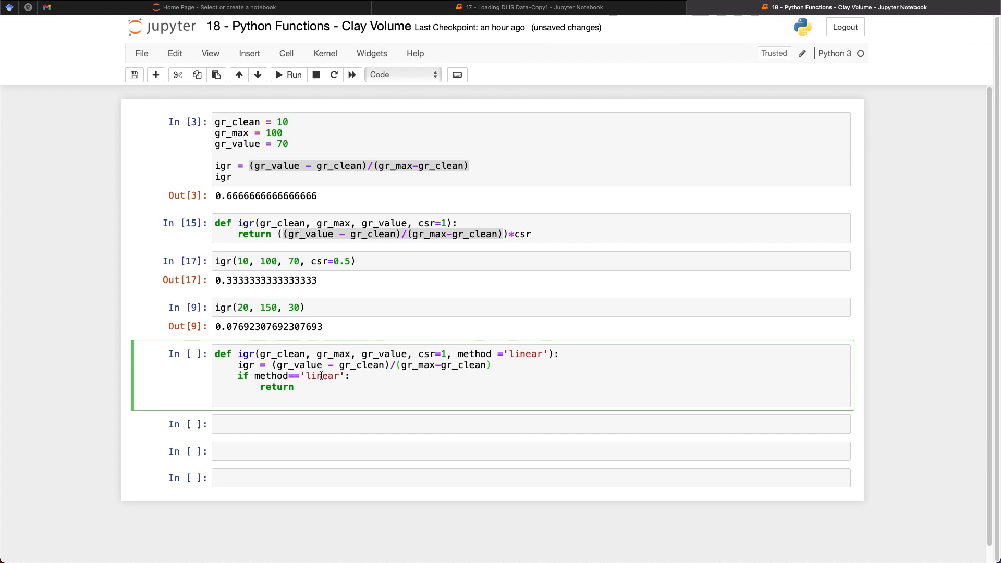
left_click(295, 387)
type("igr")
- Add the larionov-young branch returning 0.083*((2**(3.71*igr))-1), drop csr, and run the definition
key("Return")
type("elif")
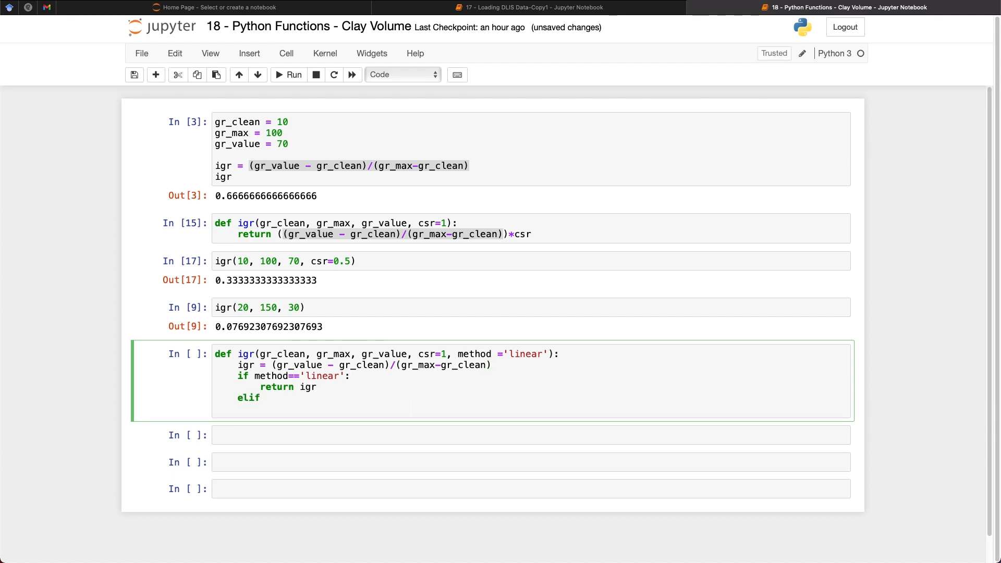
type(" method")
type("=='larion'")
type("ov-")
type("young':")
key("Return")
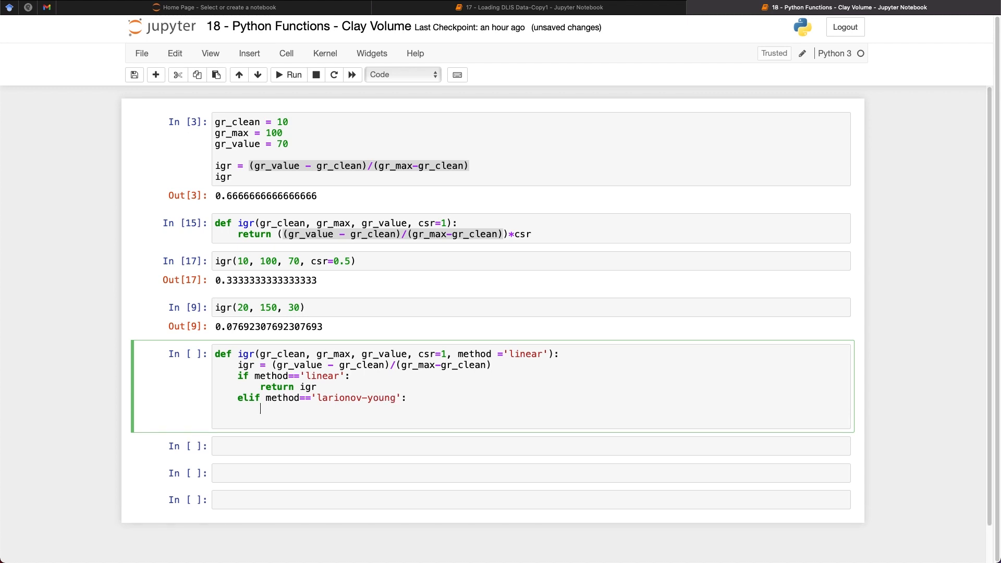
type("return")
type("0.083")
type(" * ")
type("((")
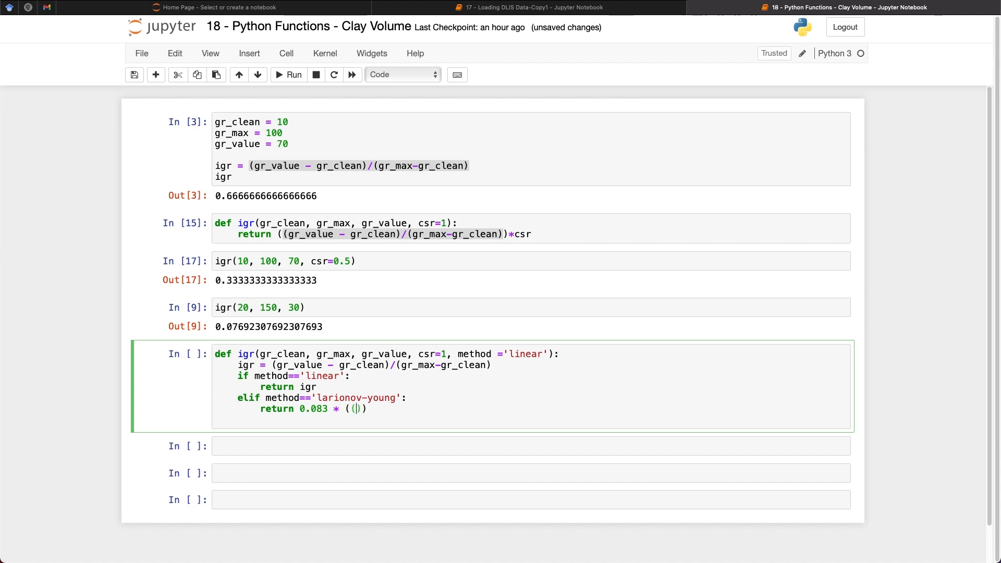
type("2**")
type("(3.")
type("71*igr")
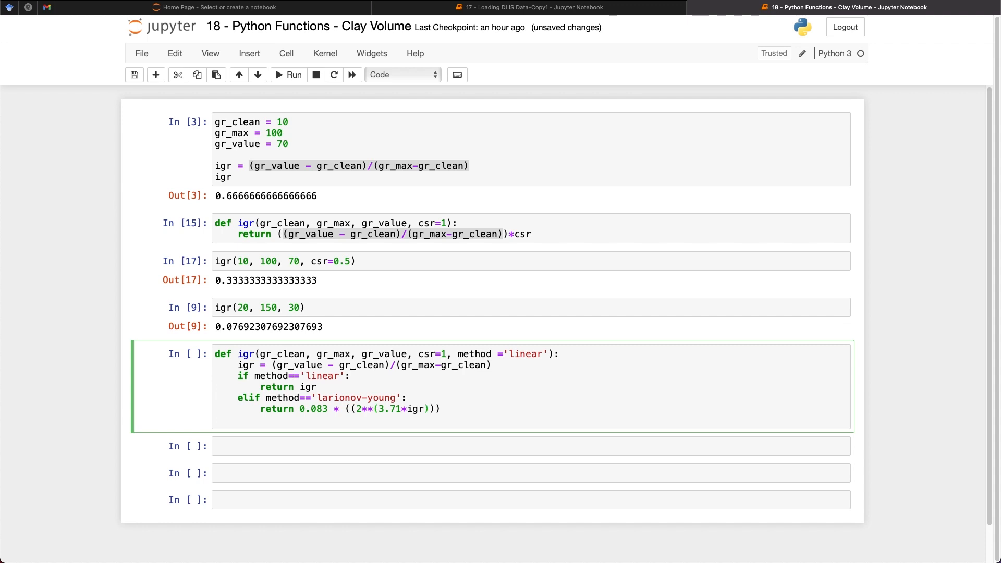
key("Right")
type("-1")
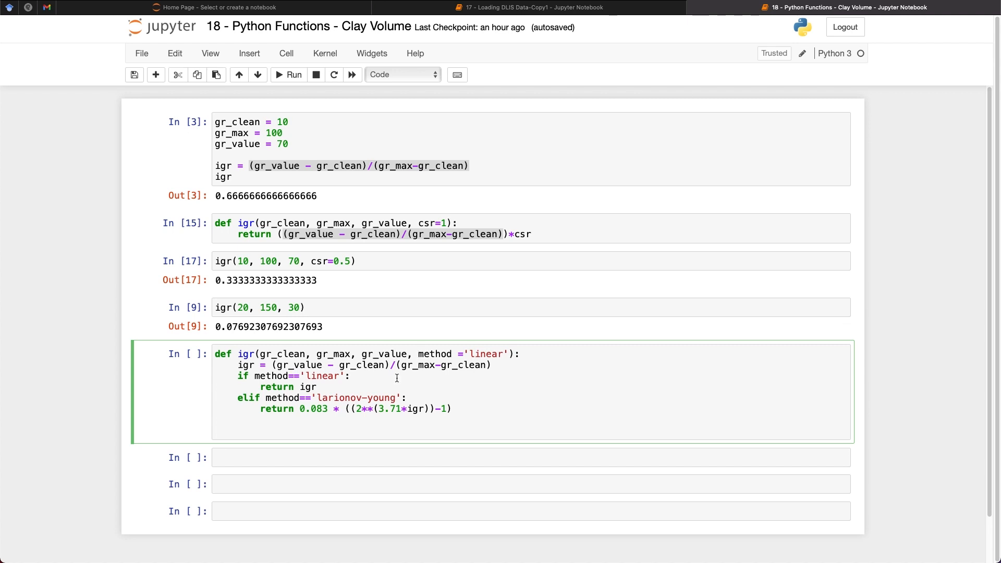
key("shift+Return")
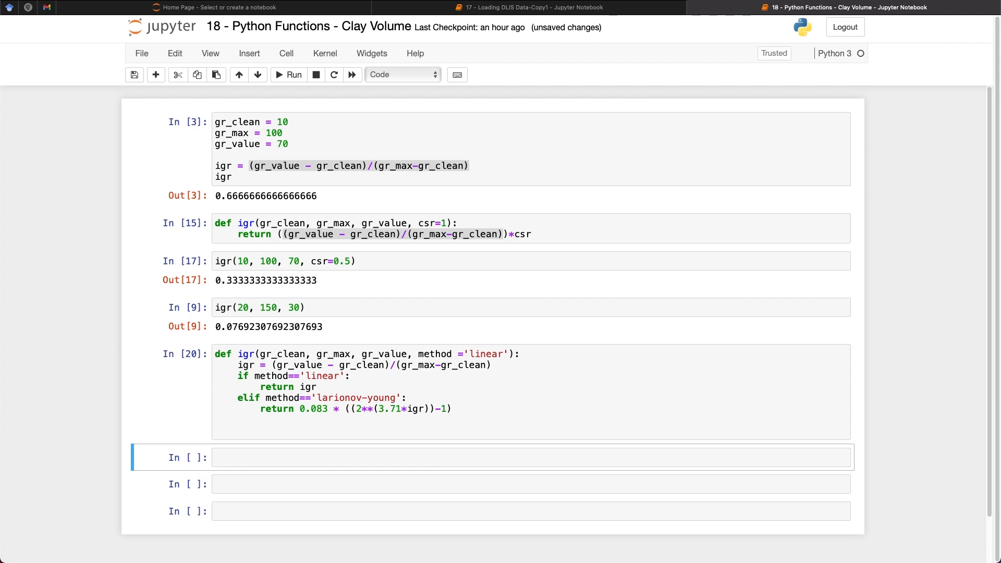
- Run igr(10, 100, 70) for 0.6667, then with method='larionov-young' for 0.3779200655592907
left_click(470, 454)
type("igr()")
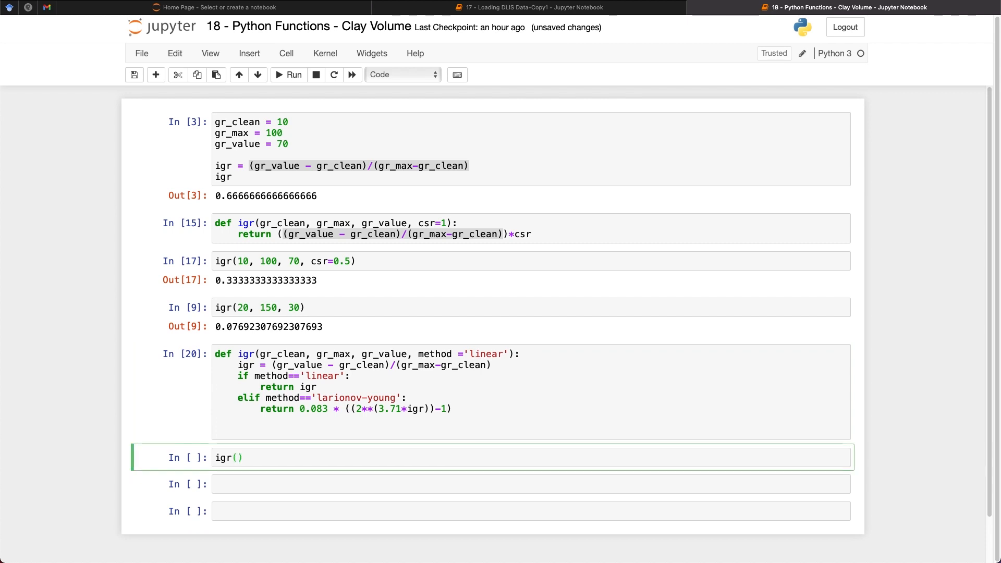
type("10, ")
type("100, ")
type("70")
key("shift+Return")
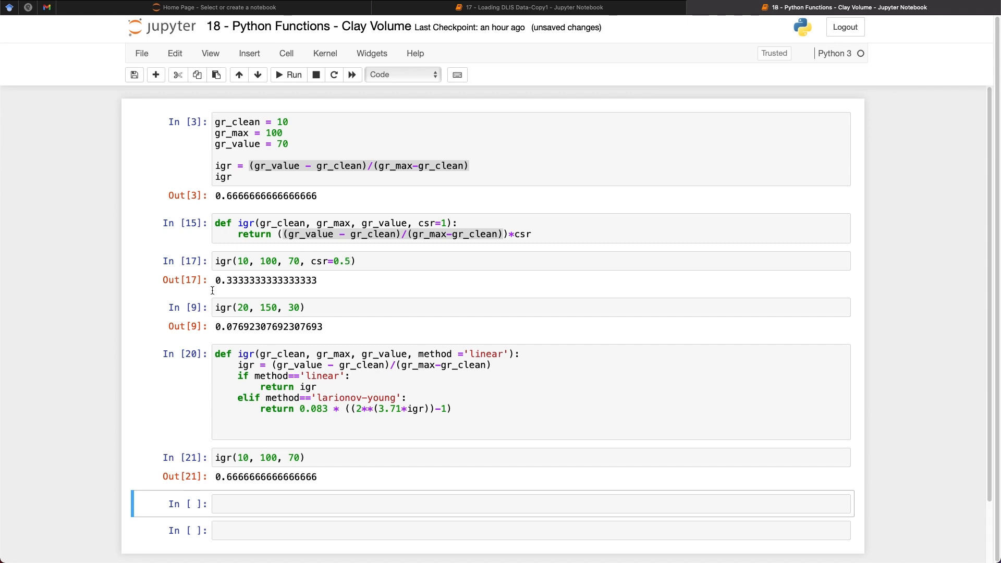
left_click(320, 458)
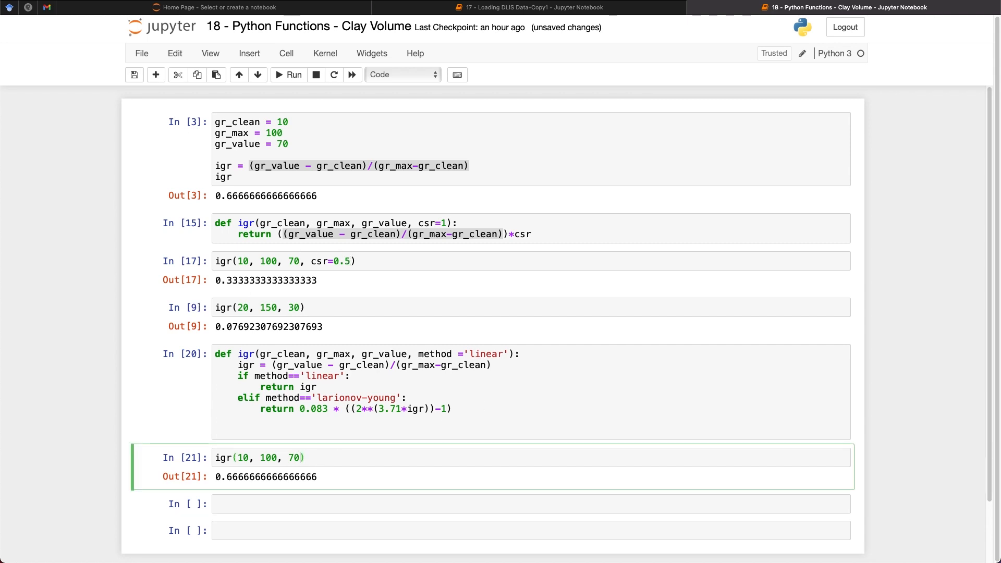
type(", method")
type("=")
type("'")
type("larionov")
type("-young")
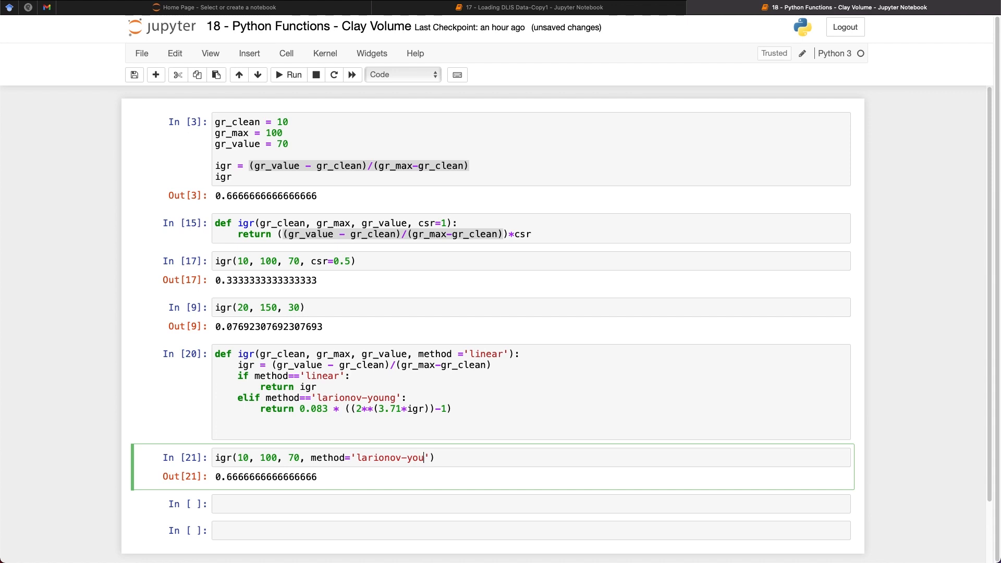
key("shift+Return")
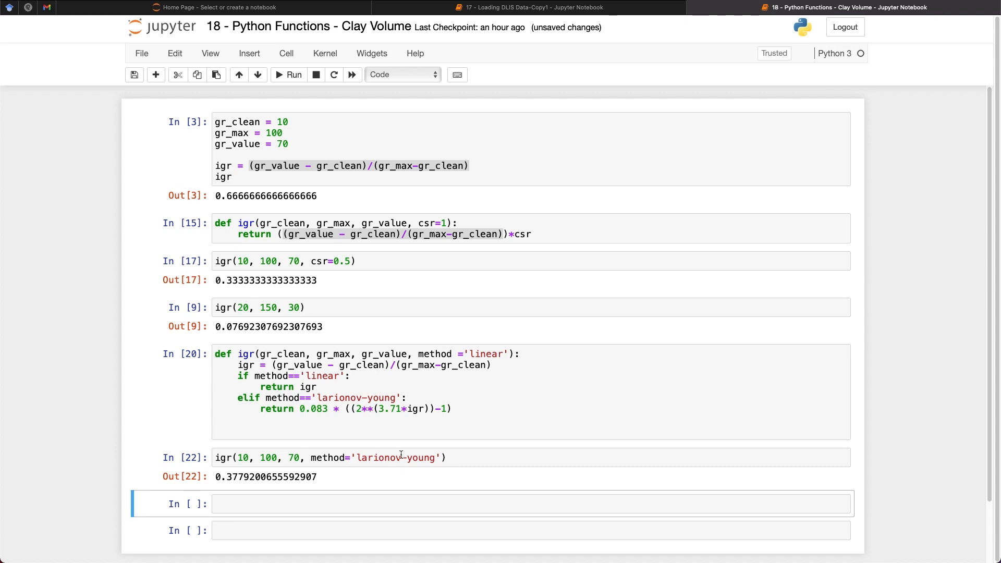
- Run the test call with the invalid method '1223'
left_click_drag(438, 458, 365, 458)
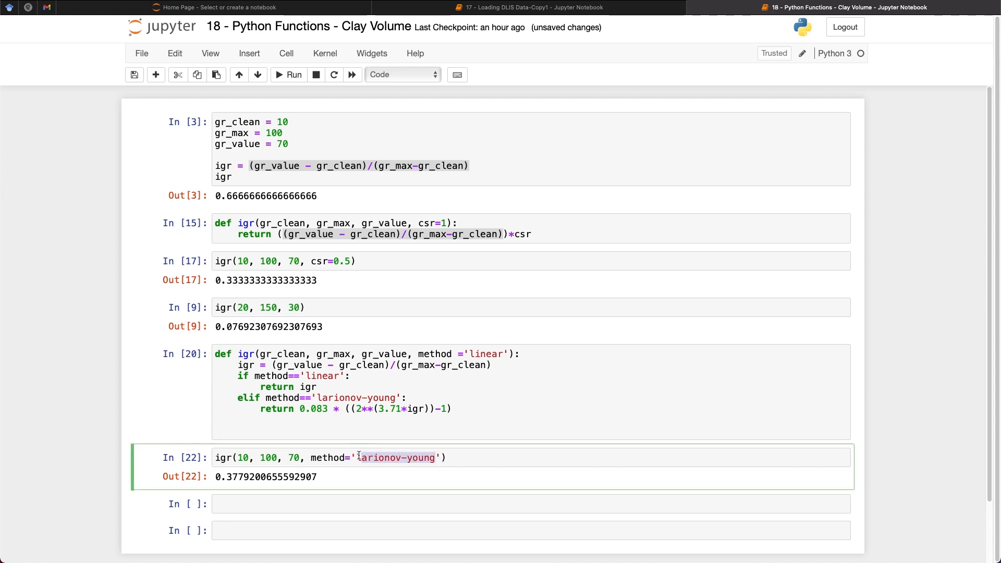
type("1223")
key("ctrl+Return")
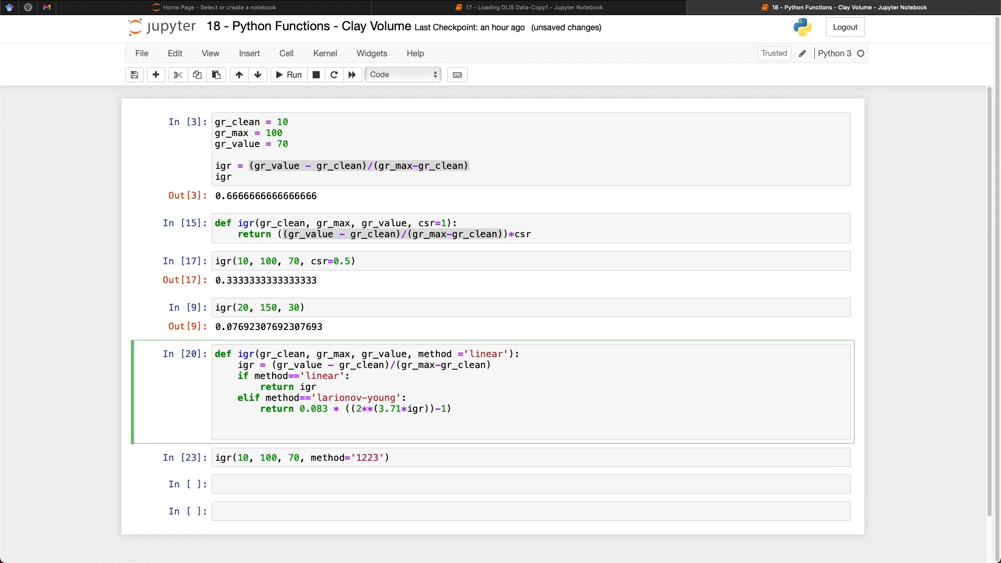
type("else")
type(":")
- Add an else branch printing 'You did not select a correct method. Please use linear or larionov-young' and rerun both cells
key("Return")
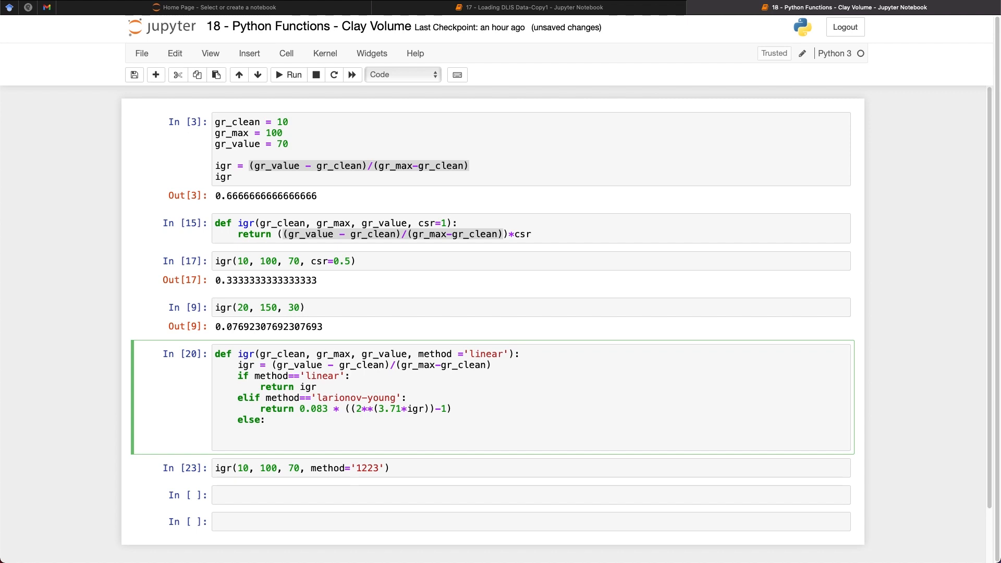
type("print('')You do")
key("BackSpace")
type("id not s")
type("elect a corre")
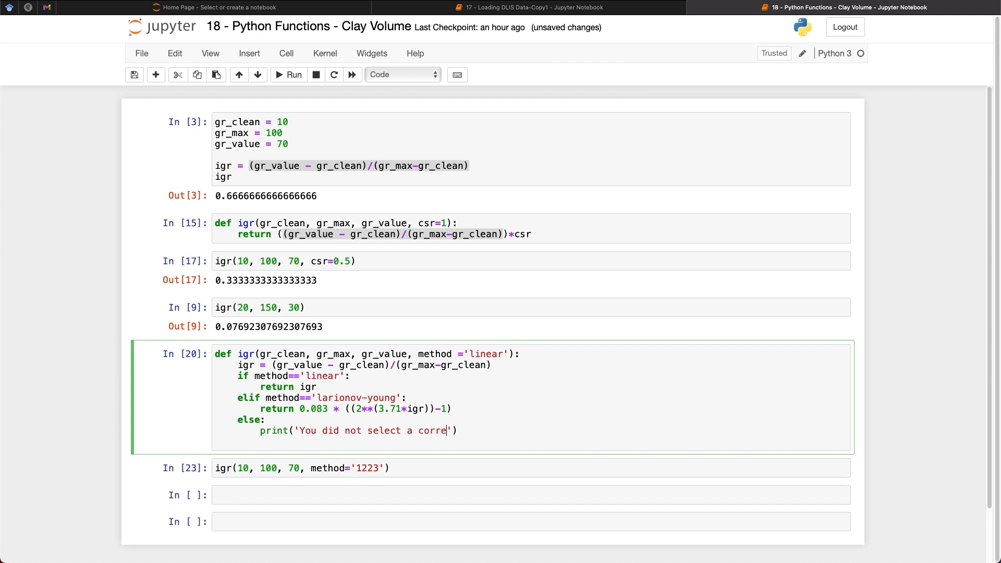
type("ct method")
type(". Please use ")
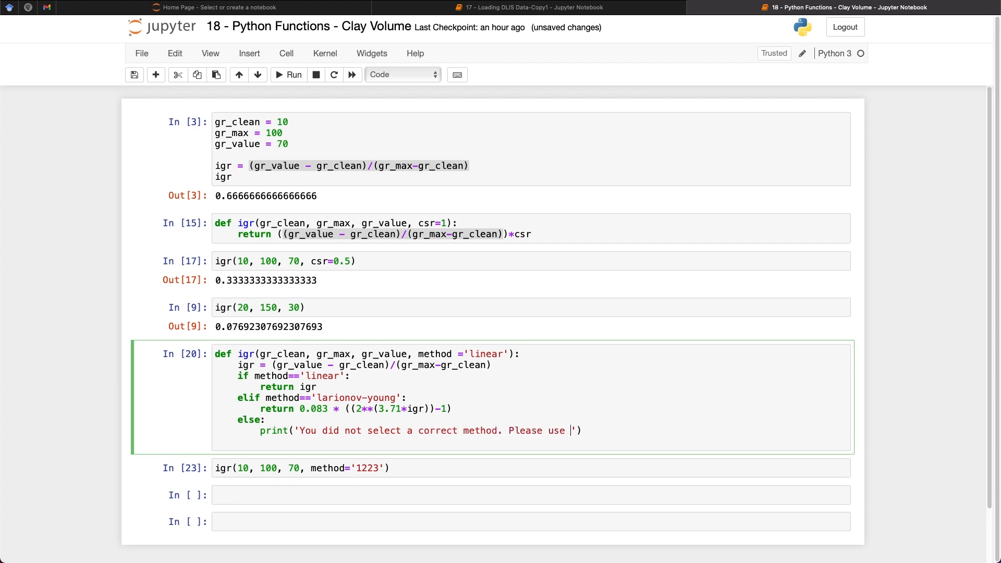
type("linear or l")
type("ariono")
type("v-y")
type("oung")
key("shift+Return")
key("ctrl+s")
key("shift+Return")
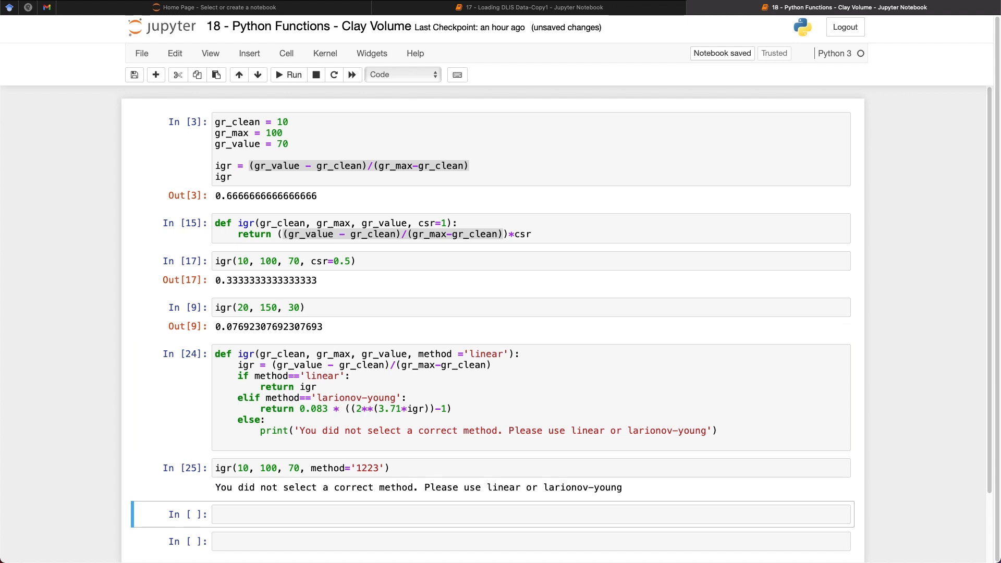